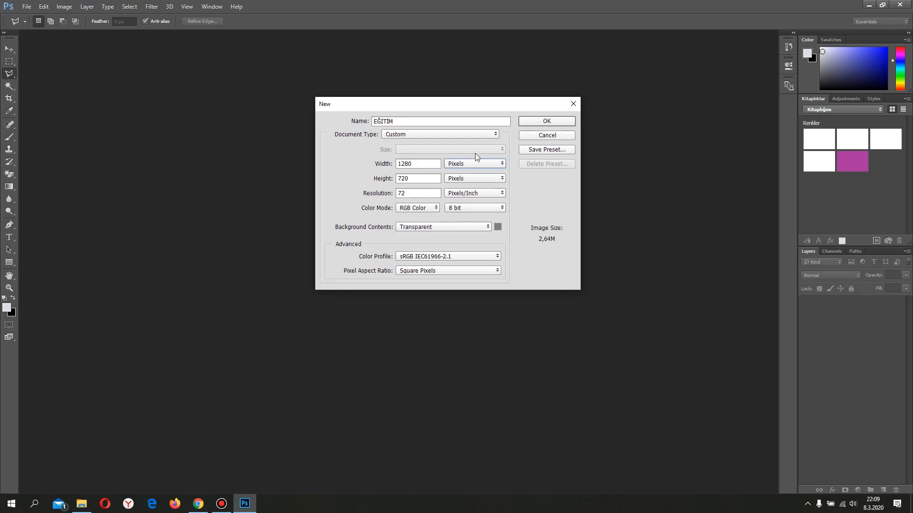
Create the 1280 × 720 pixel transparent document EĞİTİM and place the ARKAFON image, scaled proportionally to 113%, over the canvas
{"action": "left_click", "coordinate": [546, 122]}
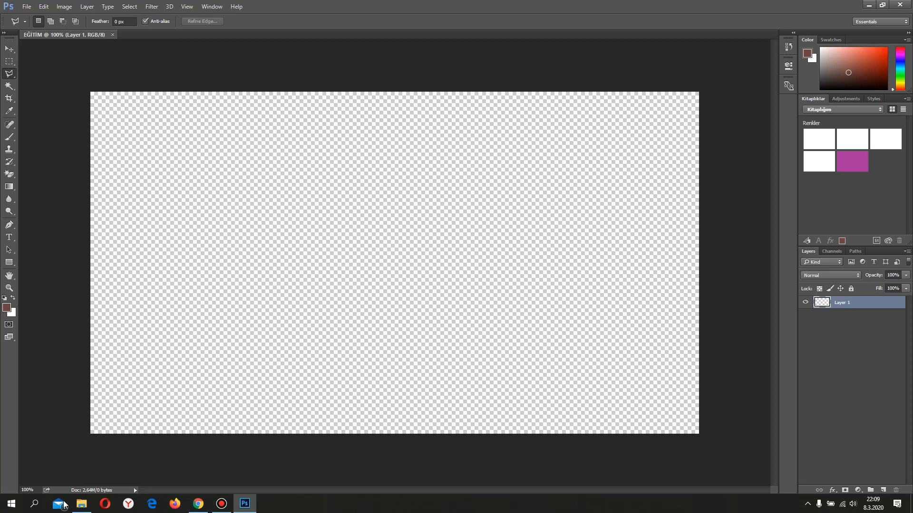
{"action": "left_click", "coordinate": [81, 508]}
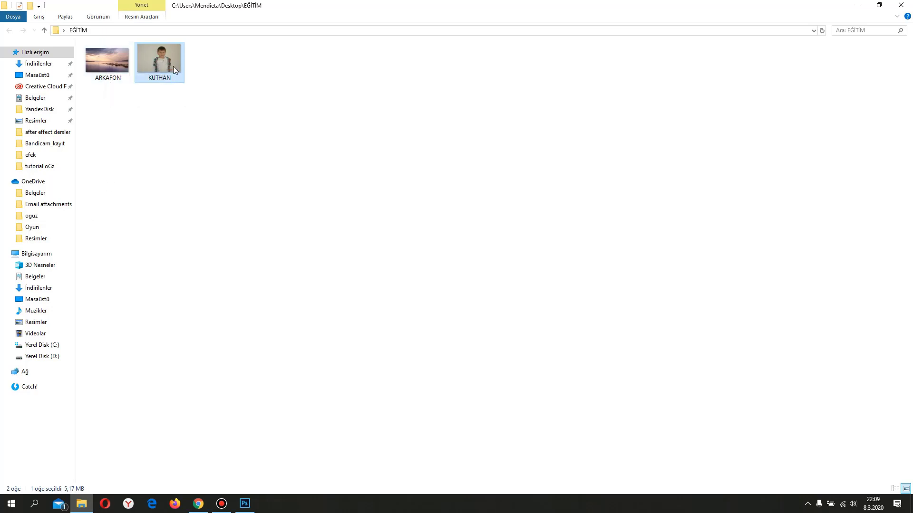
{"action": "left_click_drag", "start_coordinate": [119, 66], "coordinate": [277, 261]}
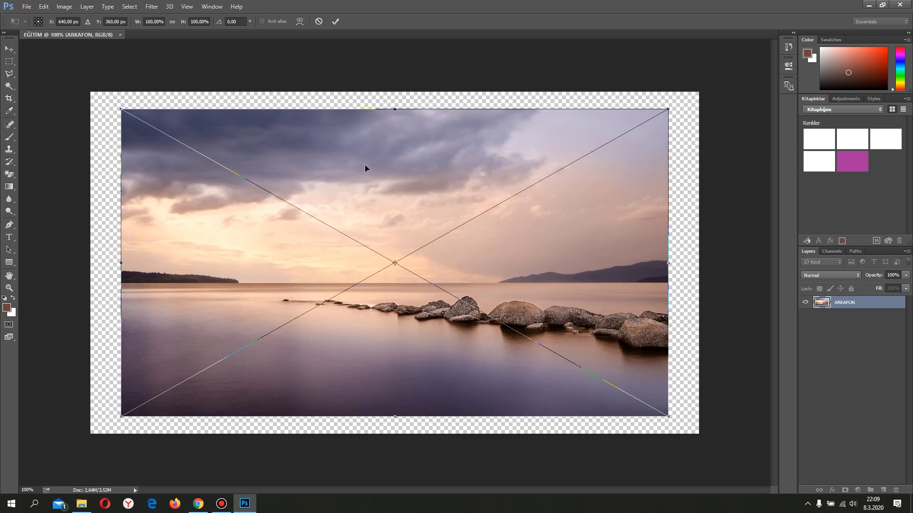
{"action": "left_click", "coordinate": [171, 22]}
{"action": "left_click_drag", "start_coordinate": [137, 25], "coordinate": [144, 24]}
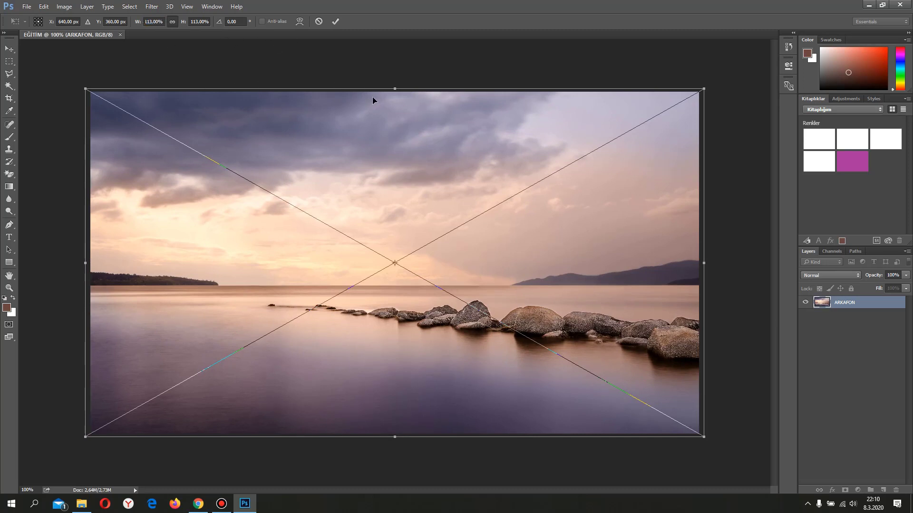
{"action": "left_click", "coordinate": [335, 22]}
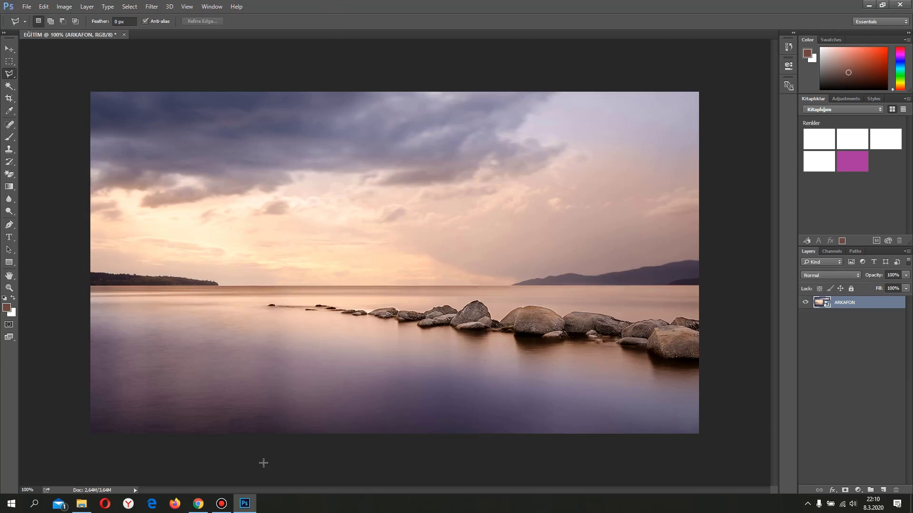
Place the boy's photo above the background, scaled to 101% and positioned at about X 203 px, Y 572 px
{"action": "left_click", "coordinate": [85, 505]}
{"action": "left_click_drag", "start_coordinate": [159, 59], "coordinate": [298, 262]}
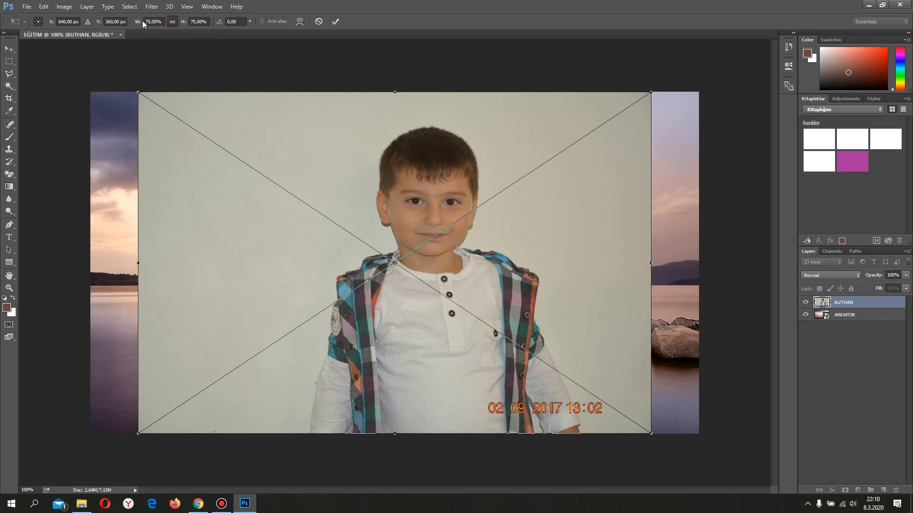
{"action": "left_click_drag", "start_coordinate": [137, 24], "coordinate": [148, 24]}
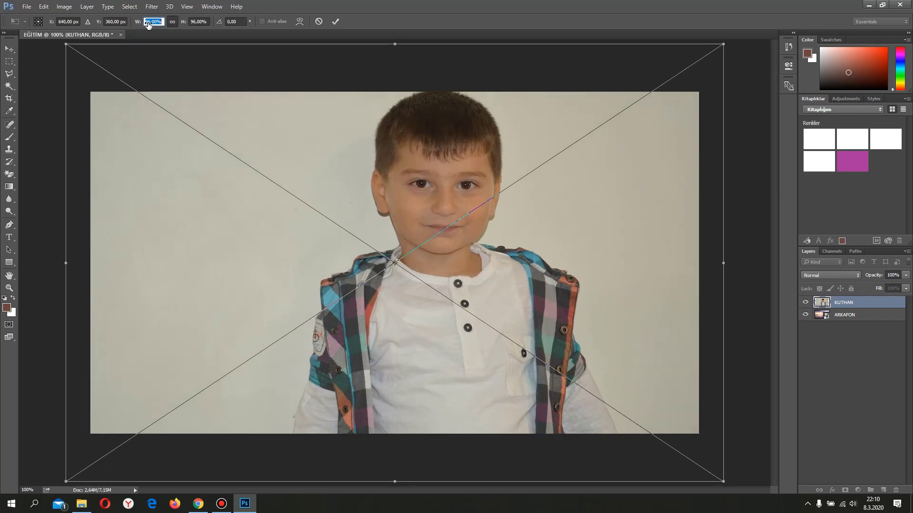
{"action": "left_click", "coordinate": [148, 23]}
{"action": "left_click_drag", "start_coordinate": [137, 23], "coordinate": [139, 25]}
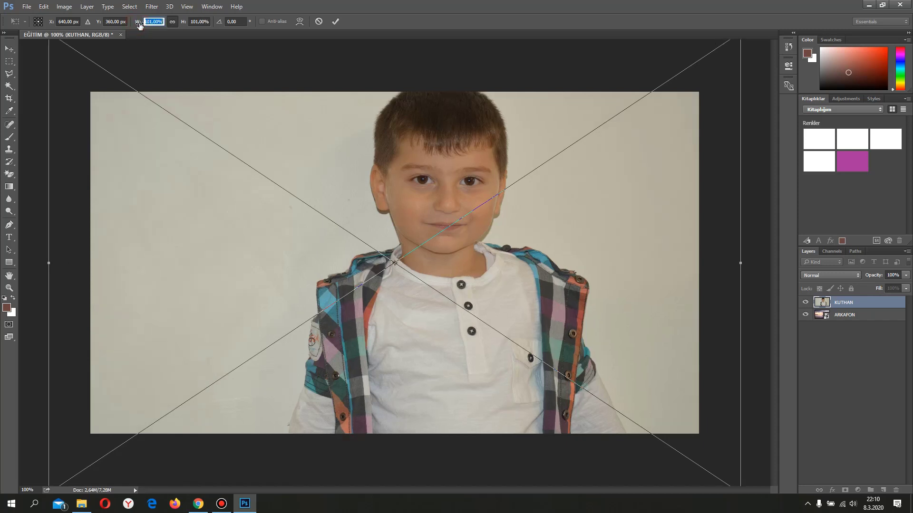
{"action": "left_click_drag", "start_coordinate": [489, 256], "coordinate": [329, 352]}
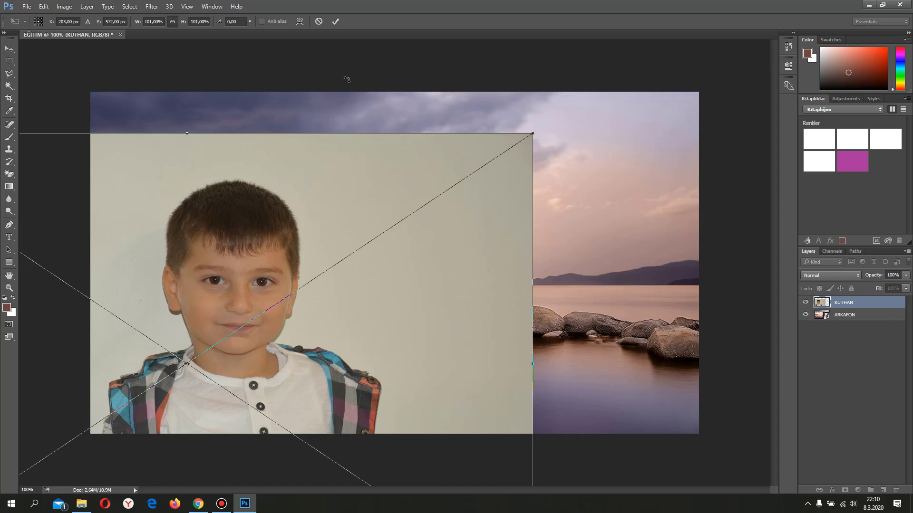
{"action": "key", "text": "l"}
{"action": "left_click", "coordinate": [336, 21]}
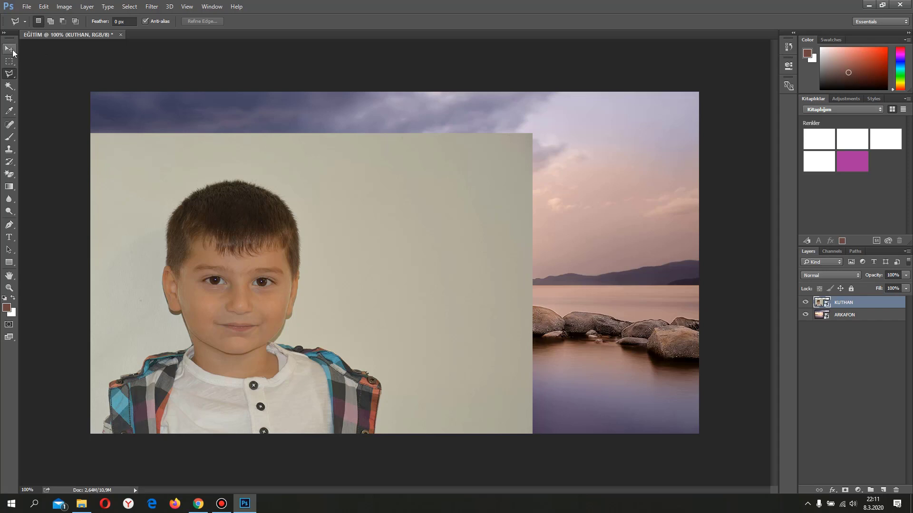
Select the boy's outline with the Polygonal Lasso tool, following the vest, neck, ears and hair and closing below the canvas edge
{"action": "left_click", "coordinate": [10, 76]}
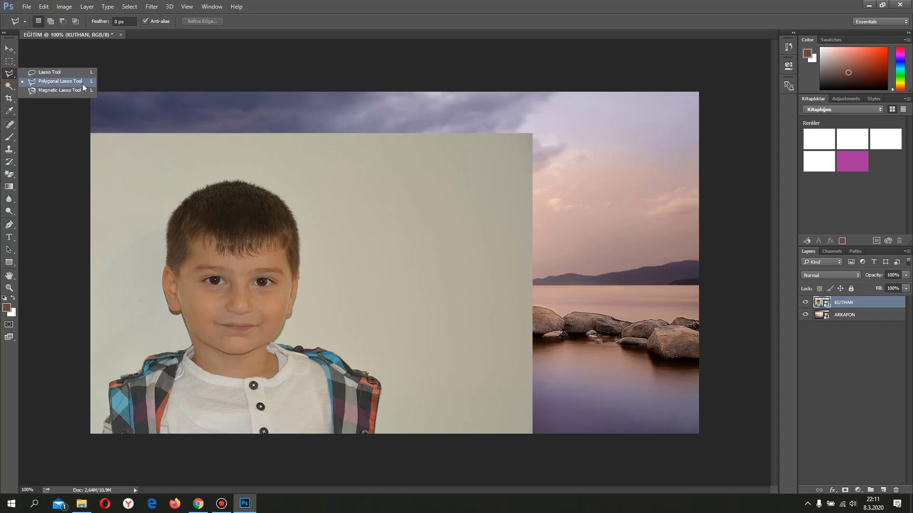
{"action": "left_click", "coordinate": [82, 84]}
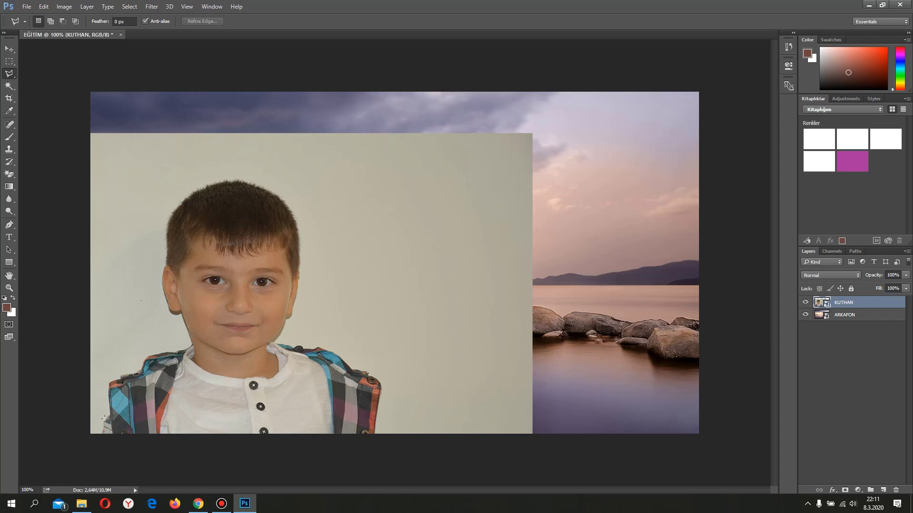
{"action": "left_click", "coordinate": [109, 384]}
{"action": "left_click", "coordinate": [145, 371]}
{"action": "left_click", "coordinate": [146, 357]}
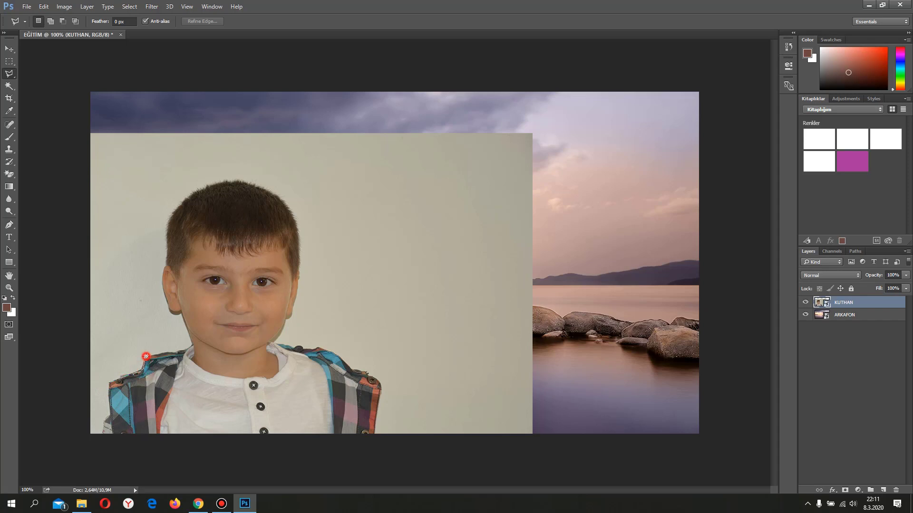
{"action": "left_click", "coordinate": [191, 345]}
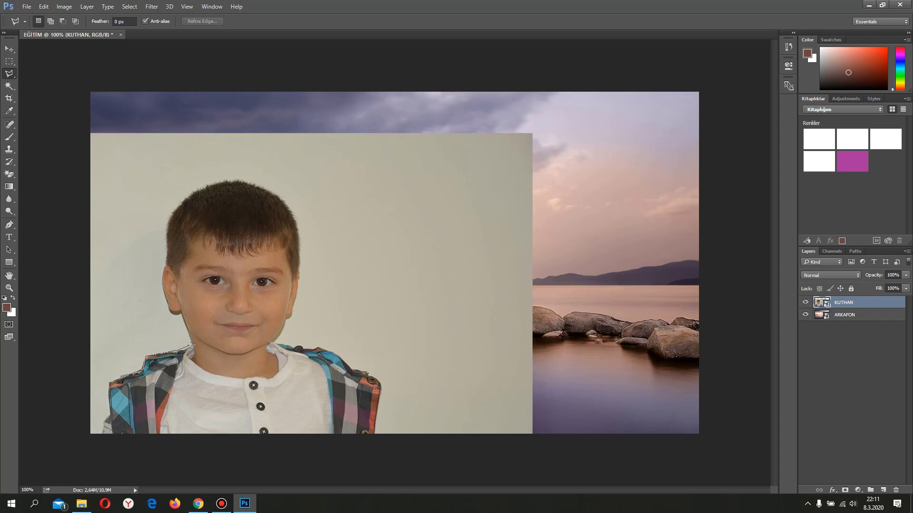
{"action": "left_click", "coordinate": [180, 312]}
{"action": "left_click", "coordinate": [161, 281]}
{"action": "left_click", "coordinate": [164, 263]}
{"action": "left_click", "coordinate": [167, 247]}
{"action": "left_click", "coordinate": [168, 221]}
{"action": "left_click", "coordinate": [185, 197]}
{"action": "left_click", "coordinate": [202, 188]}
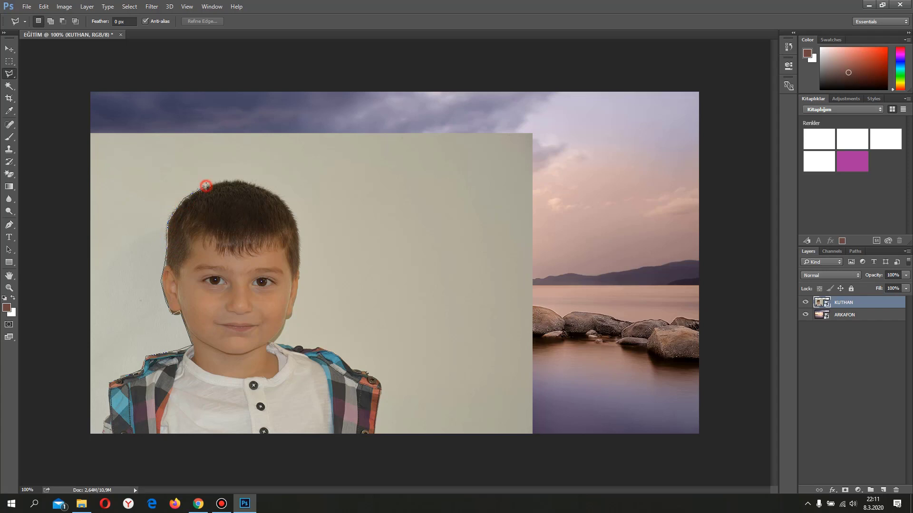
{"action": "left_click", "coordinate": [230, 179]}
{"action": "left_click", "coordinate": [250, 183]}
{"action": "left_click", "coordinate": [275, 193]}
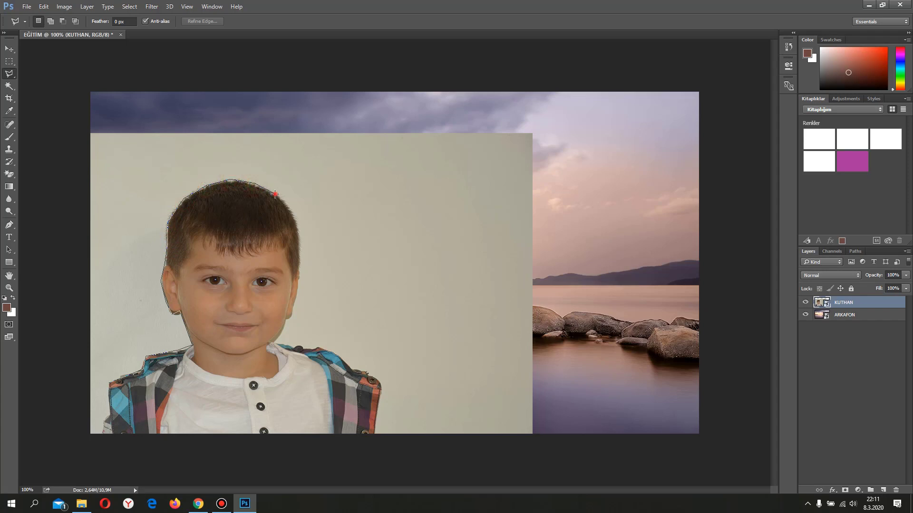
{"action": "left_click", "coordinate": [295, 215]}
{"action": "left_click", "coordinate": [300, 237]}
{"action": "left_click", "coordinate": [300, 269]}
{"action": "left_click", "coordinate": [290, 316]}
{"action": "left_click", "coordinate": [271, 343]}
{"action": "left_click", "coordinate": [321, 348]}
{"action": "left_click", "coordinate": [371, 371]}
{"action": "left_click", "coordinate": [380, 383]}
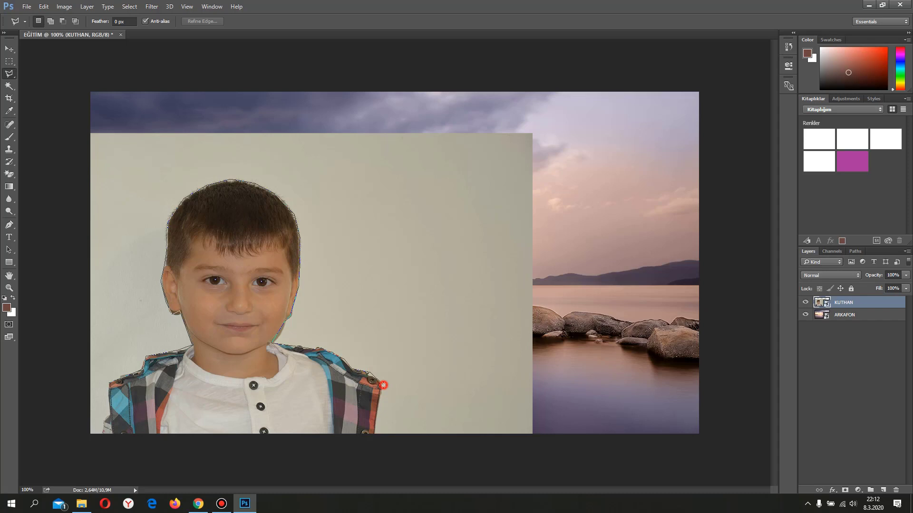
{"action": "left_click", "coordinate": [378, 416]}
{"action": "left_click", "coordinate": [375, 440]}
{"action": "left_click", "coordinate": [100, 440]}
{"action": "left_click", "coordinate": [105, 415]}
{"action": "left_click", "coordinate": [108, 383]}
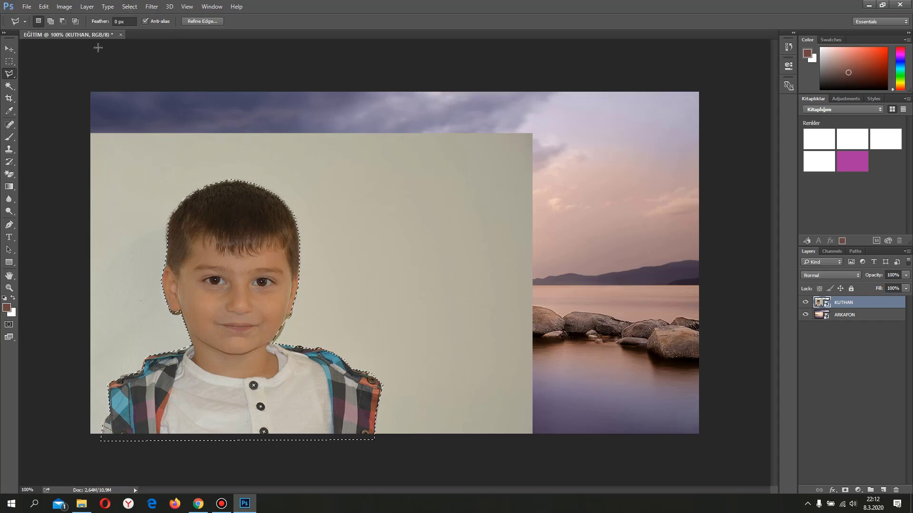
Smooth the selection around the boy with a sample radius of 10 pixels
{"action": "left_click", "coordinate": [125, 7]}
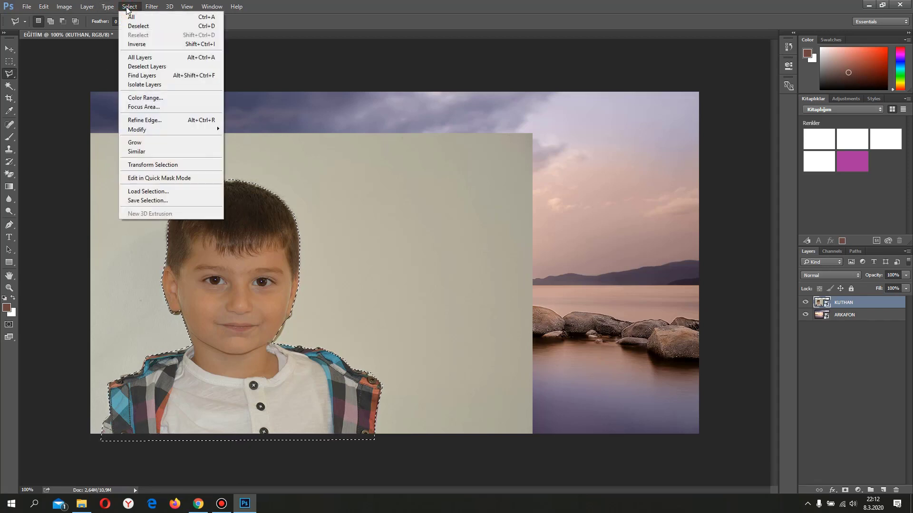
{"action": "mouse_move", "coordinate": [190, 129]}
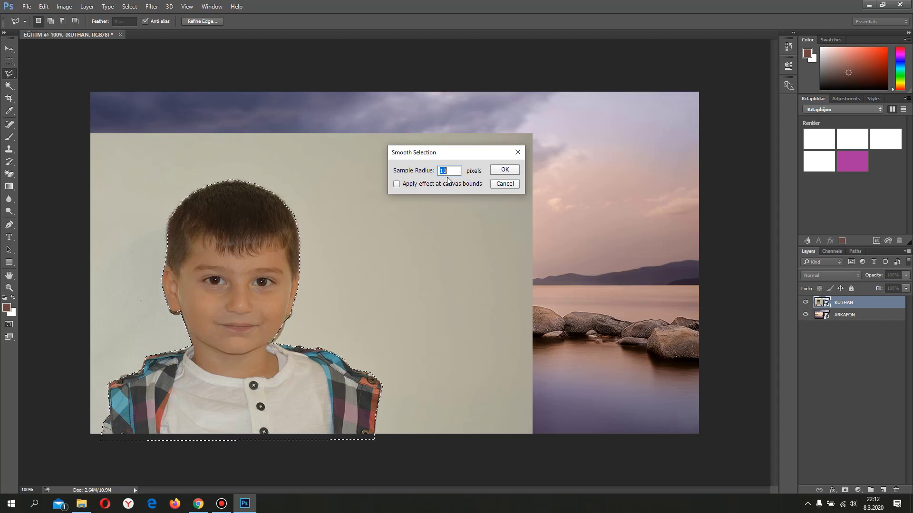
{"action": "left_click", "coordinate": [505, 170]}
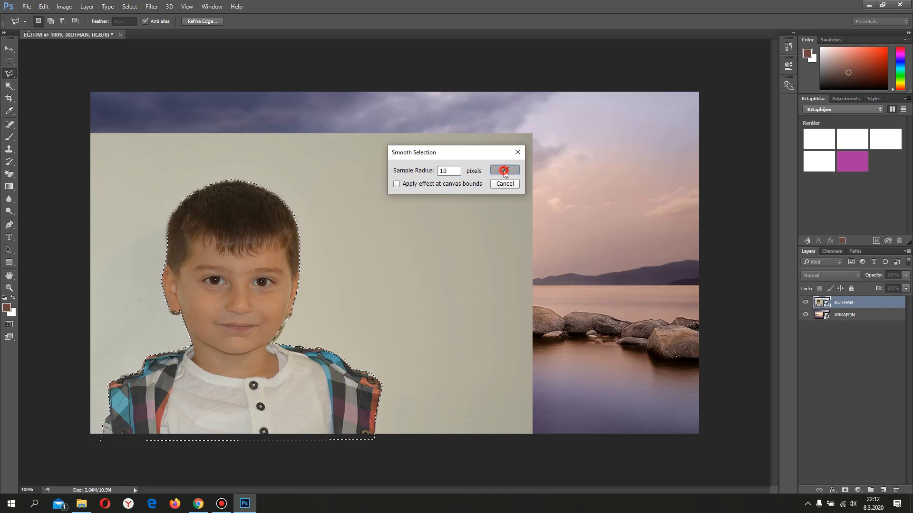
Feather the selection by 1.4 pixels and apply it as a layer mask on the boy's photo
{"action": "left_click", "coordinate": [129, 6]}
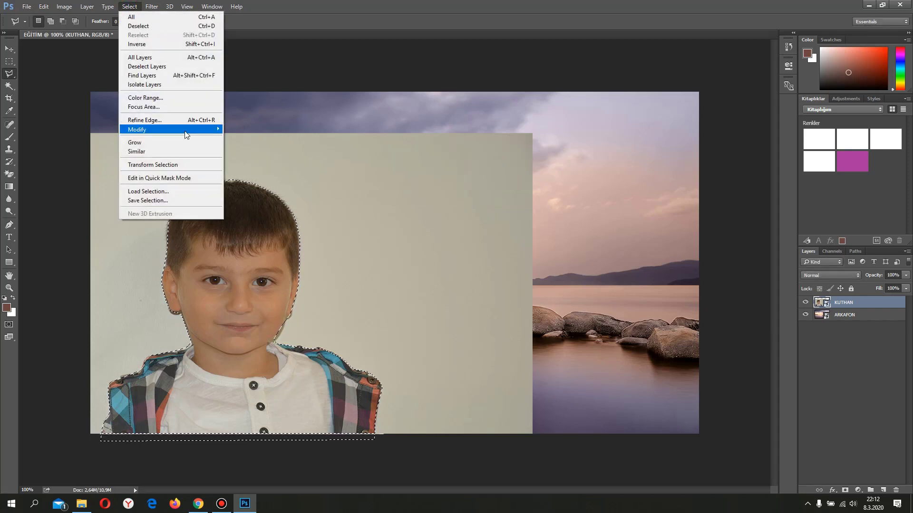
{"action": "mouse_move", "coordinate": [185, 130]}
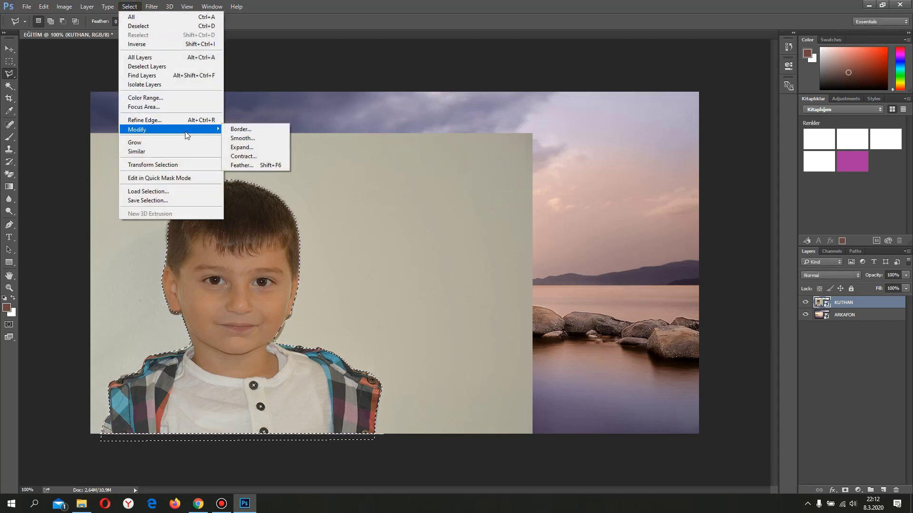
{"action": "left_click", "coordinate": [252, 165]}
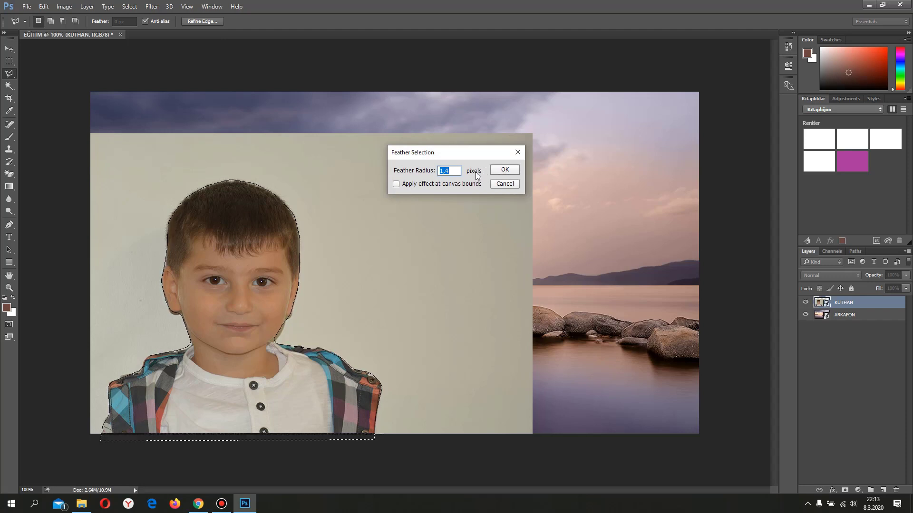
{"action": "left_click", "coordinate": [503, 171]}
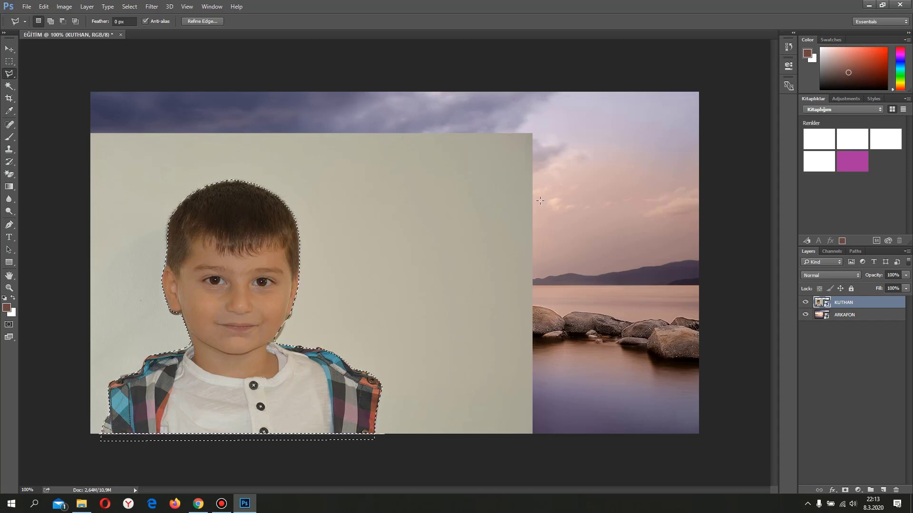
{"action": "left_click", "coordinate": [845, 491]}
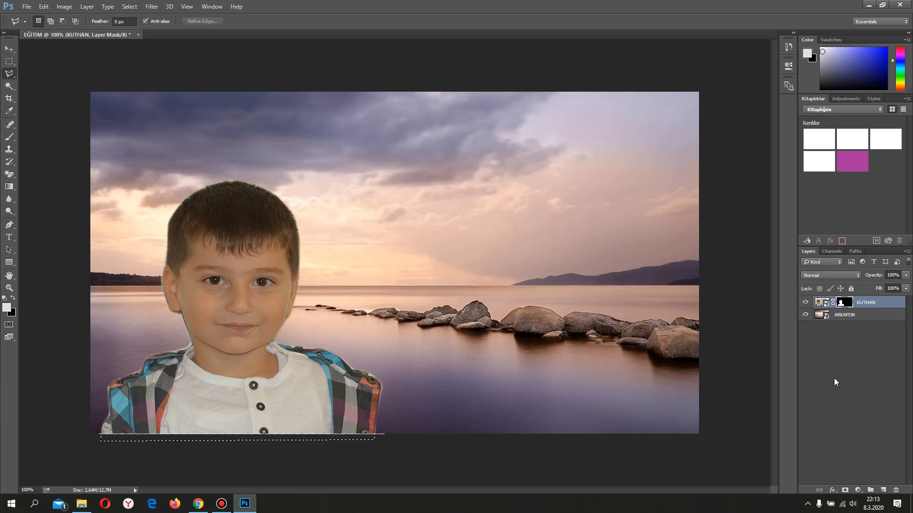
Apply a Gaussian Blur with a radius of 3.8 pixels to the ARKAFON layer
{"action": "left_click", "coordinate": [862, 317]}
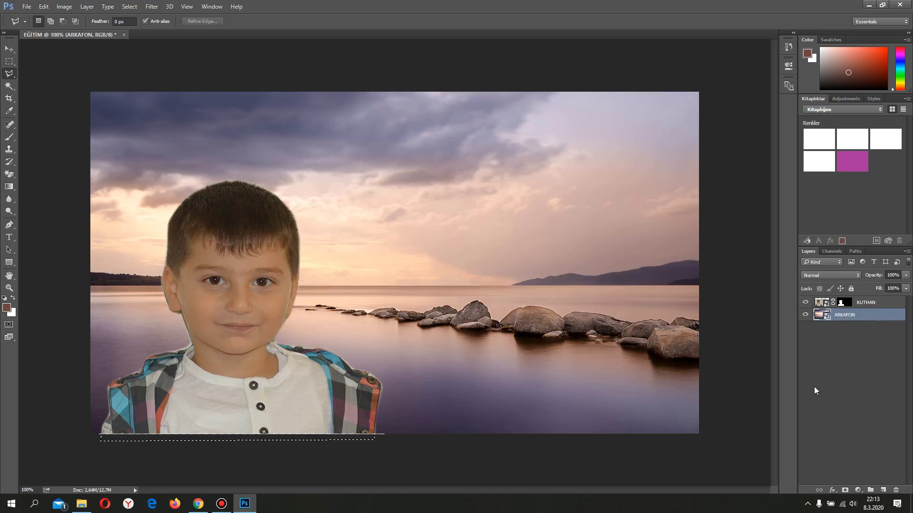
{"action": "left_click", "coordinate": [151, 6]}
{"action": "mouse_move", "coordinate": [193, 116]}
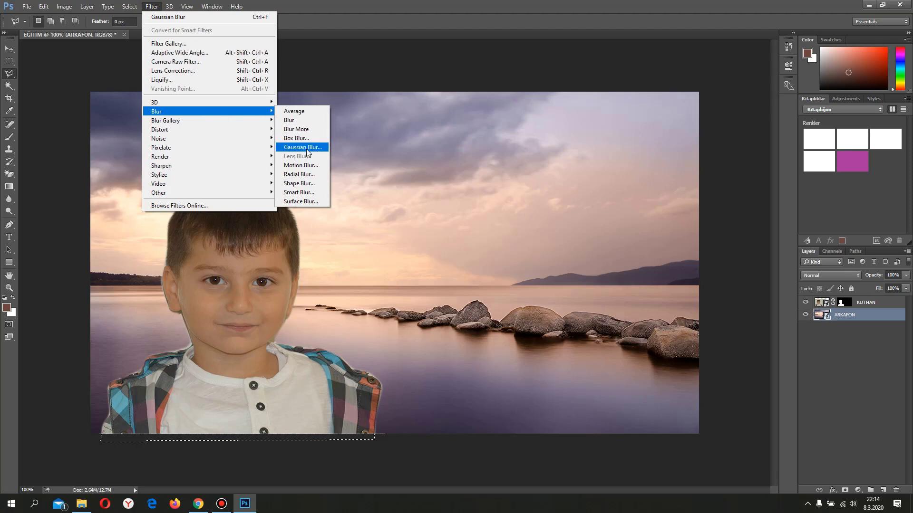
{"action": "left_click", "coordinate": [305, 147]}
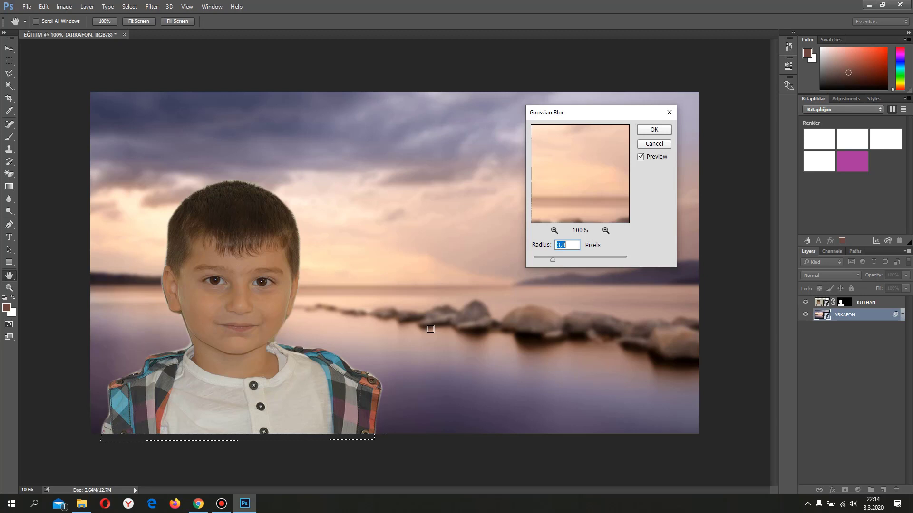
{"action": "left_click", "coordinate": [652, 132]}
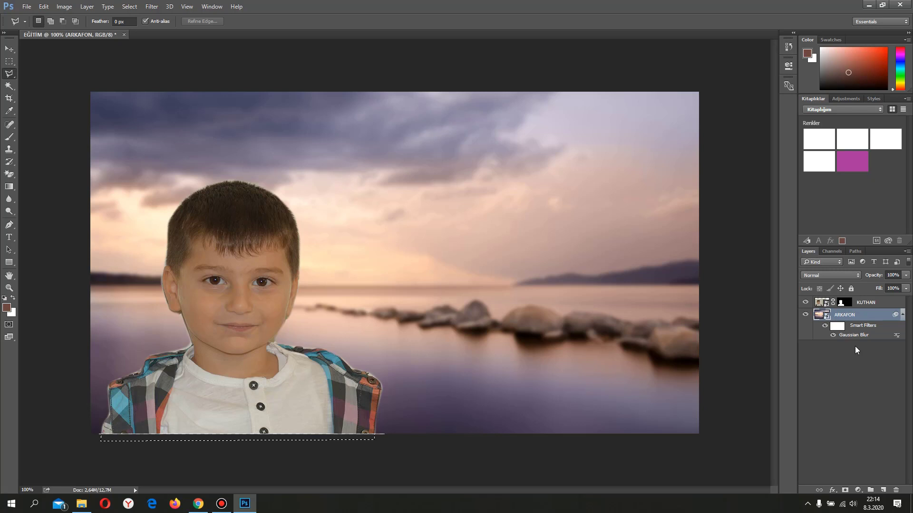
Add a Drop Shadow effect to the boy's masked layer
{"action": "left_click", "coordinate": [885, 303]}
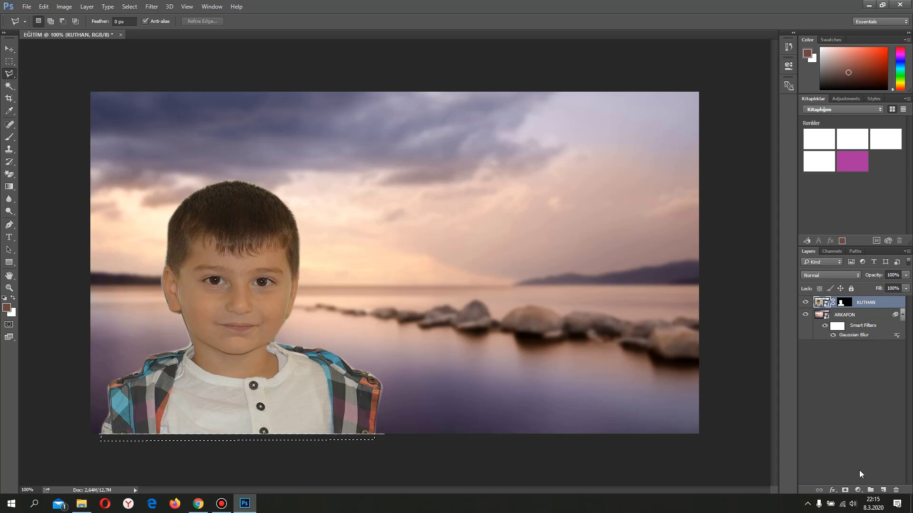
{"action": "left_click", "coordinate": [832, 490]}
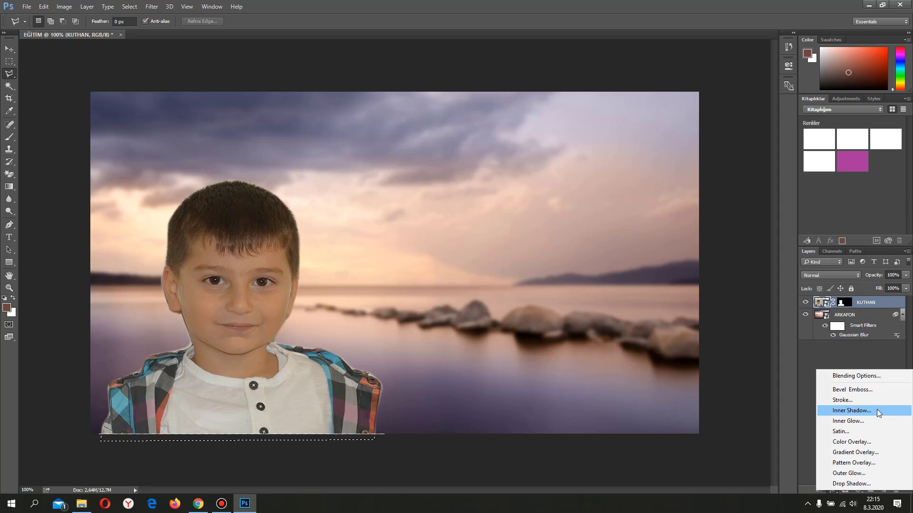
{"action": "left_click", "coordinate": [848, 484]}
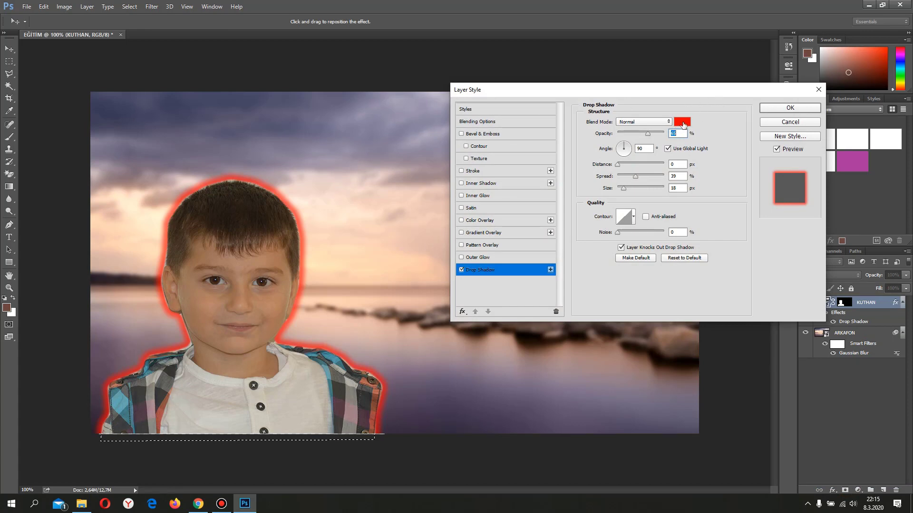
Change the drop shadow color to green 00ff3c after trying black and blue-violet shades
{"action": "left_click", "coordinate": [683, 123]}
{"action": "left_click_drag", "start_coordinate": [586, 324], "coordinate": [506, 354]}
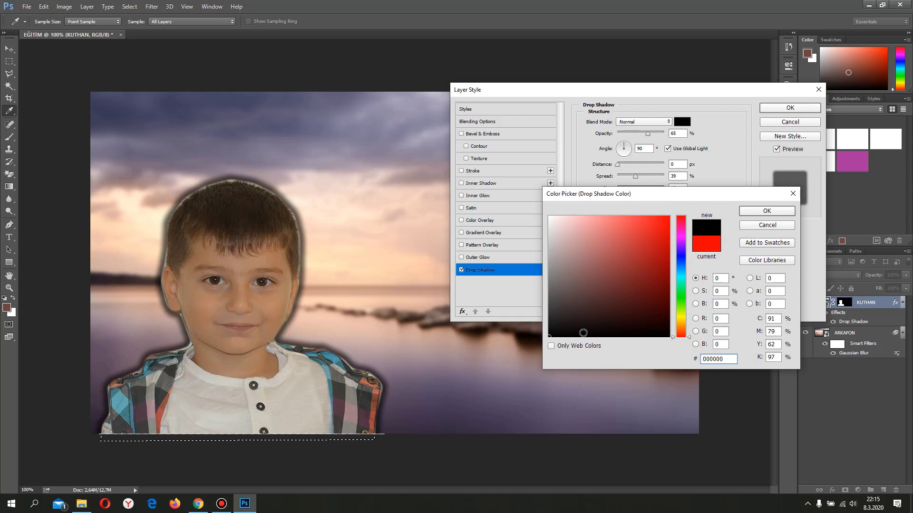
{"action": "left_click", "coordinate": [614, 238]}
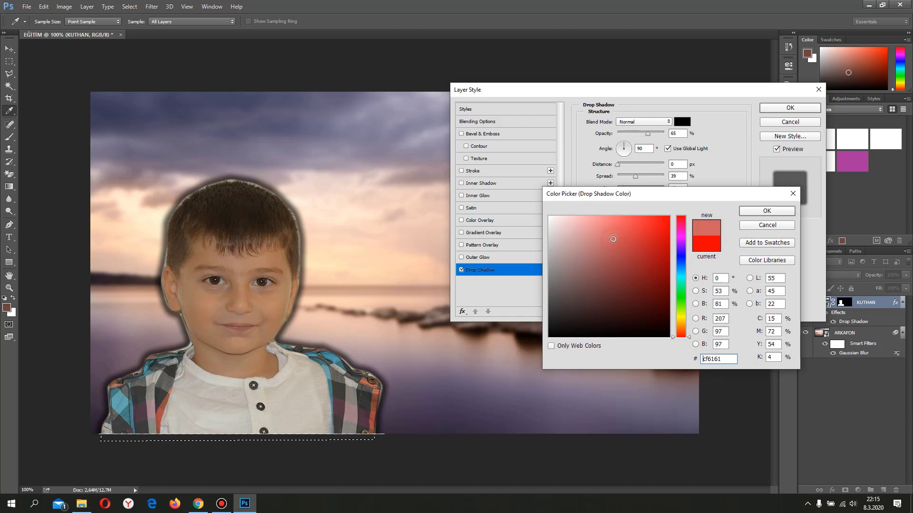
{"action": "mouse_move", "coordinate": [680, 240]}
{"action": "left_mouse_down"}
{"action": "mouse_move", "coordinate": [680, 251]}
{"action": "mouse_move", "coordinate": [693, 207]}
{"action": "left_mouse_up"}
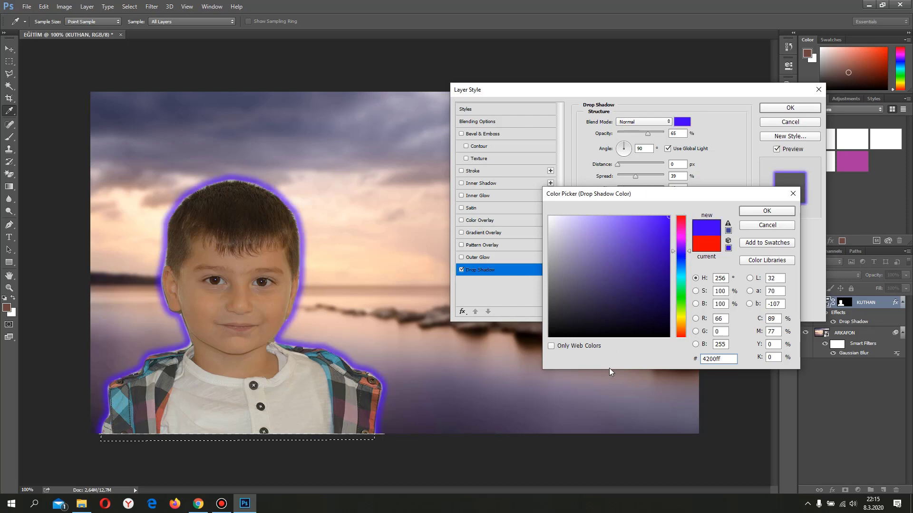
{"action": "left_click", "coordinate": [682, 292]}
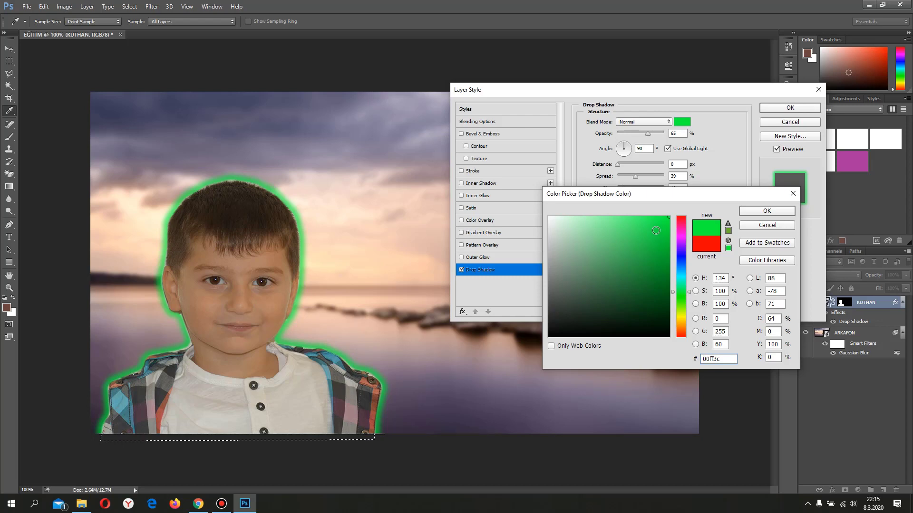
{"action": "left_click", "coordinate": [764, 212]}
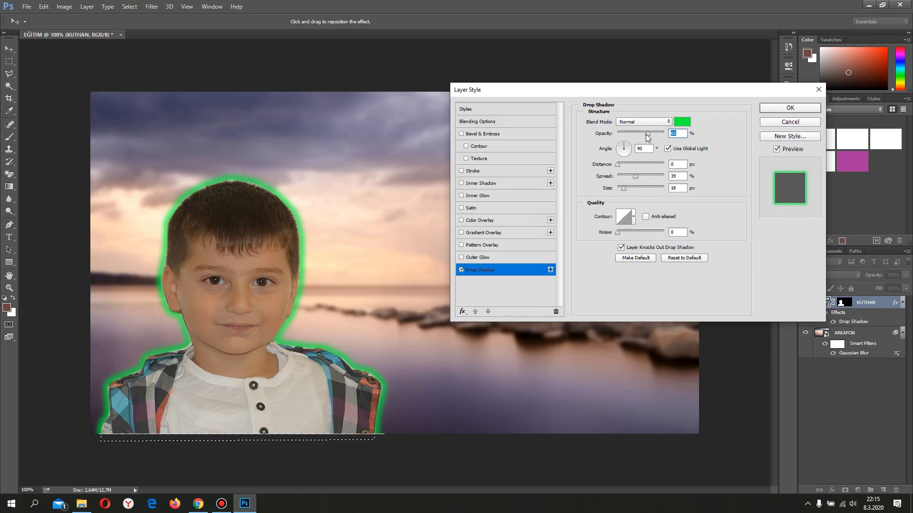
Set the green drop shadow to 65% opacity, 0 px distance, 41% spread and 21 px size, and apply it
{"action": "mouse_move", "coordinate": [648, 134]}
{"action": "left_mouse_down"}
{"action": "mouse_move", "coordinate": [682, 138]}
{"action": "mouse_move", "coordinate": [651, 137]}
{"action": "left_mouse_up"}
{"action": "mouse_move", "coordinate": [617, 164]}
{"action": "left_mouse_down"}
{"action": "mouse_move", "coordinate": [631, 165]}
{"action": "mouse_move", "coordinate": [584, 166]}
{"action": "mouse_move", "coordinate": [637, 167]}
{"action": "mouse_move", "coordinate": [602, 169]}
{"action": "left_mouse_up"}
{"action": "mouse_move", "coordinate": [635, 177]}
{"action": "left_mouse_down"}
{"action": "mouse_move", "coordinate": [666, 182]}
{"action": "mouse_move", "coordinate": [615, 184]}
{"action": "mouse_move", "coordinate": [635, 183]}
{"action": "left_mouse_up"}
{"action": "left_click", "coordinate": [621, 189]}
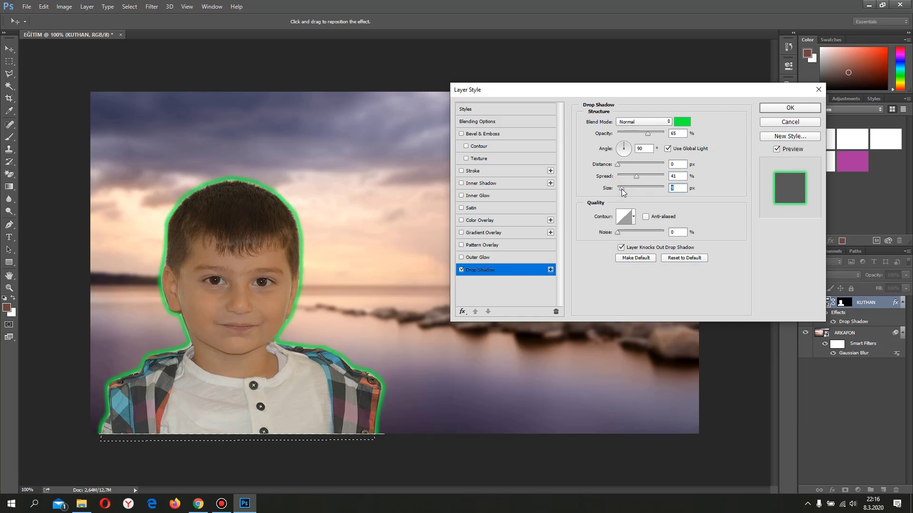
{"action": "mouse_move", "coordinate": [621, 189]}
{"action": "left_mouse_down"}
{"action": "mouse_move", "coordinate": [652, 193]}
{"action": "mouse_move", "coordinate": [624, 197]}
{"action": "left_mouse_up"}
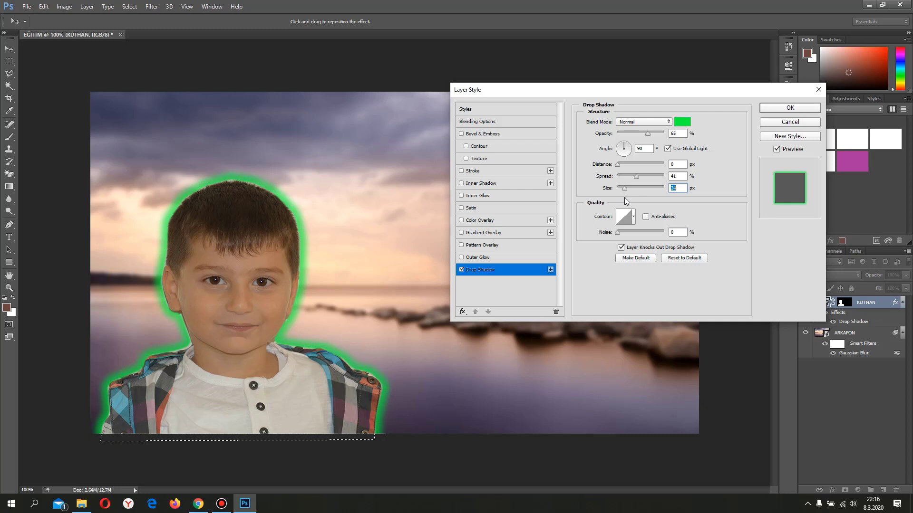
{"action": "left_click_drag", "start_coordinate": [626, 200], "coordinate": [624, 200]}
{"action": "left_click", "coordinate": [790, 108]}
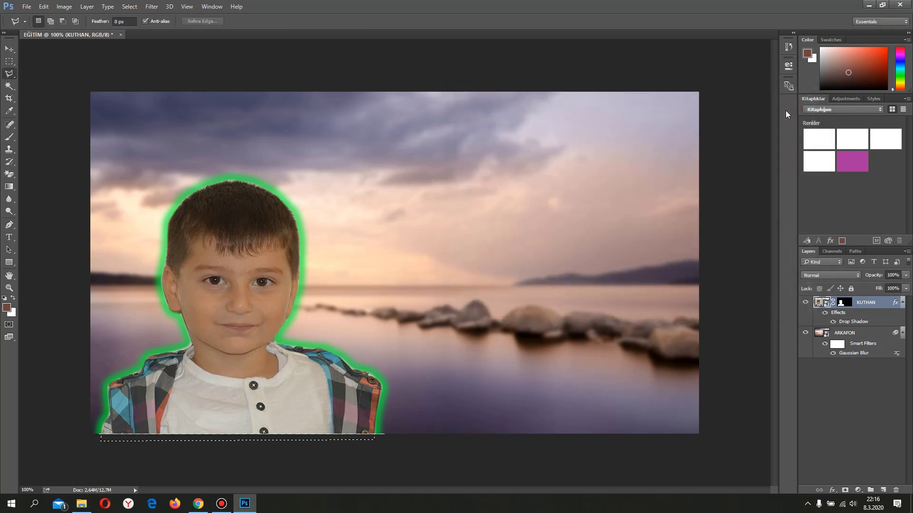
{"action": "left_click", "coordinate": [832, 491]}
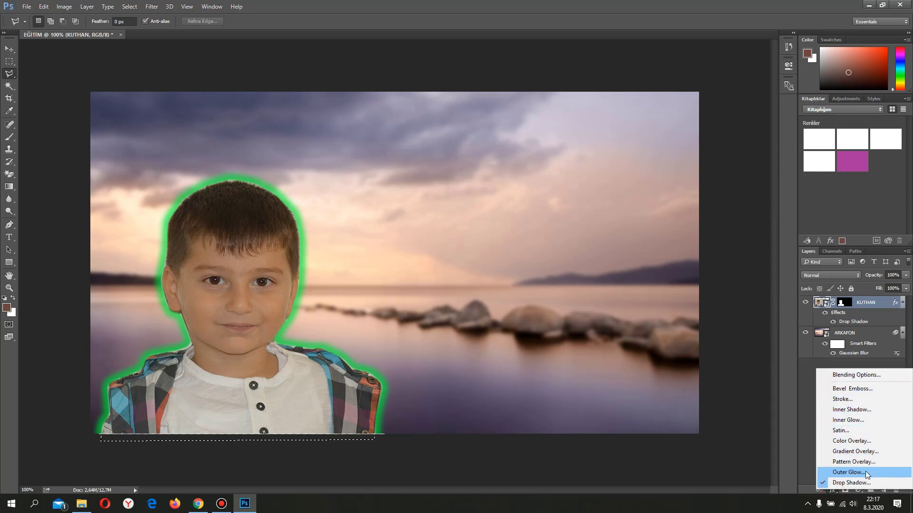
{"action": "left_click", "coordinate": [805, 408]}
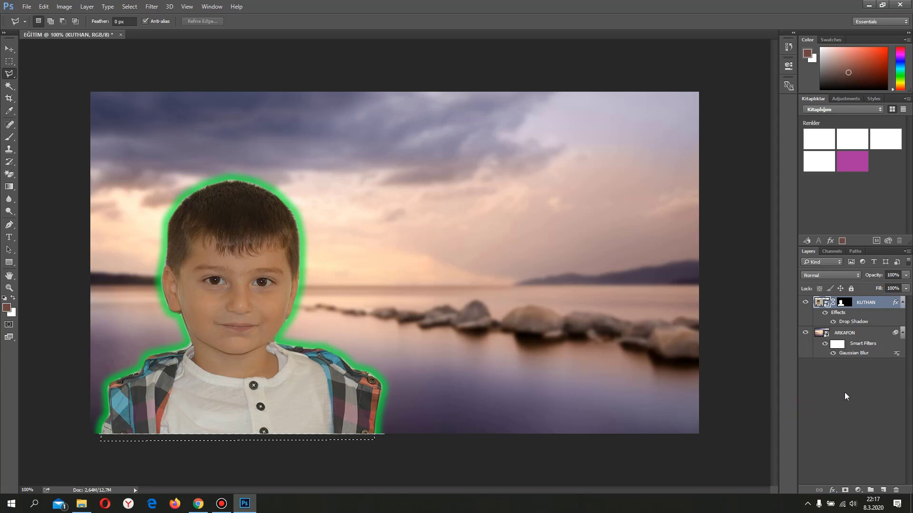
{"action": "double_click", "coordinate": [861, 323]}
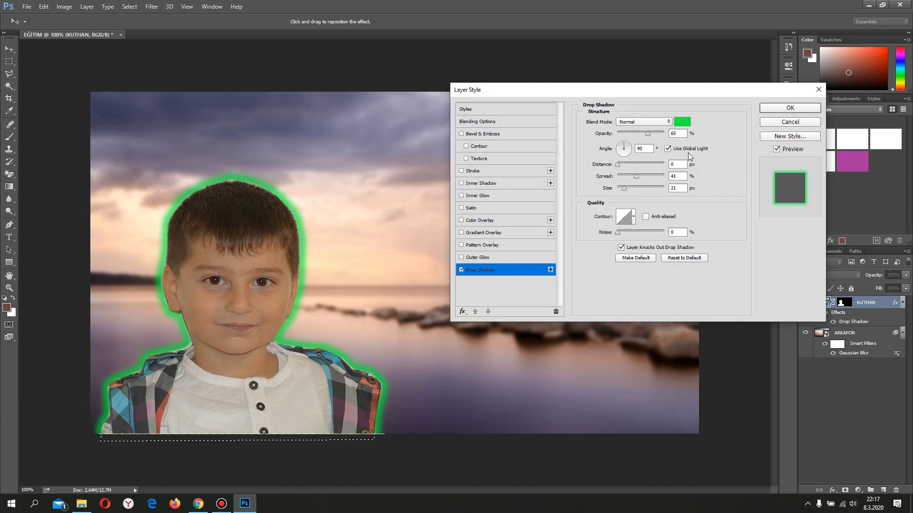
{"action": "left_click", "coordinate": [642, 122]}
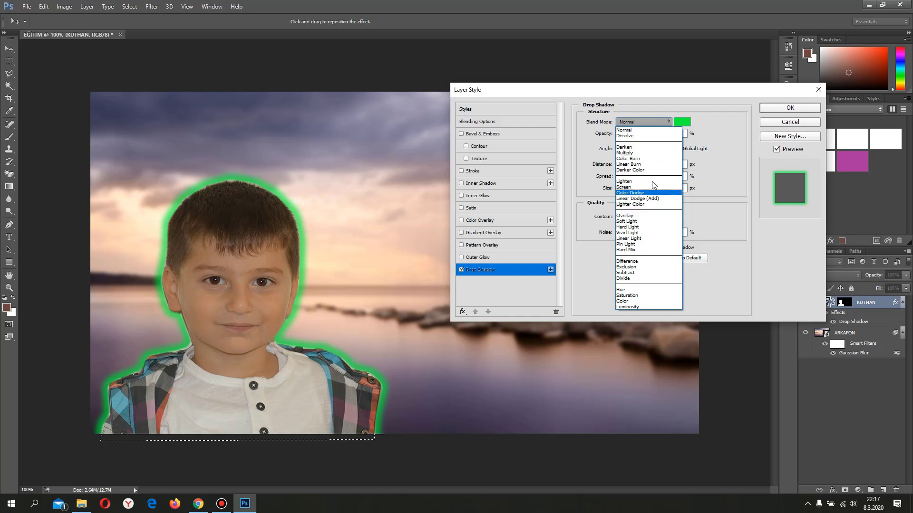
{"action": "left_click", "coordinate": [720, 145]}
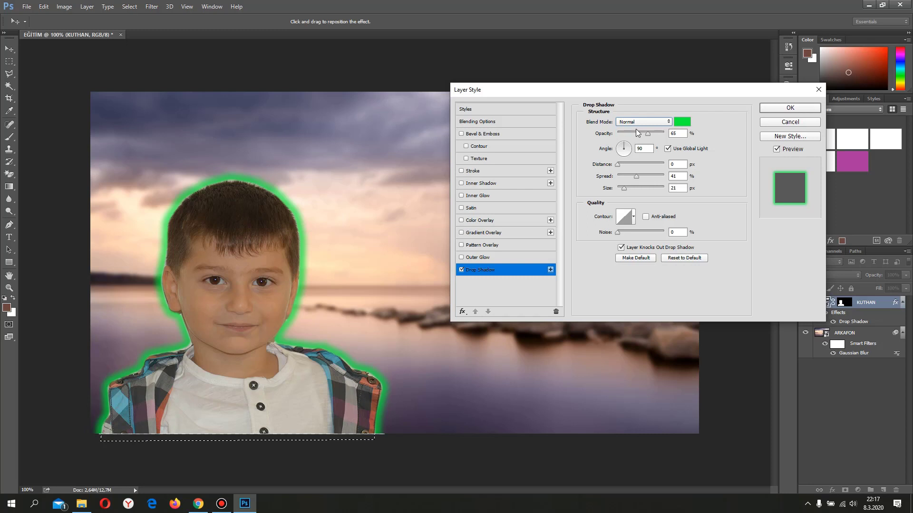
{"action": "left_click", "coordinate": [785, 109]}
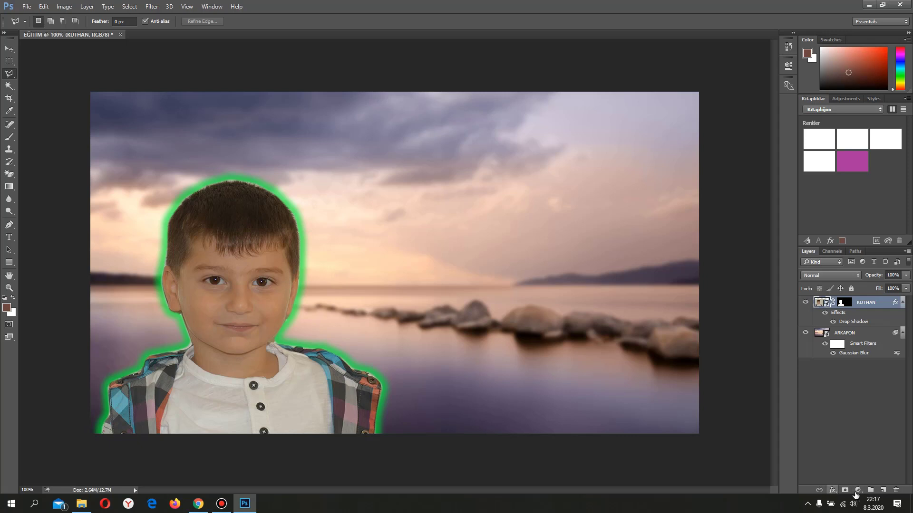
Add a Vibrance adjustment layer above the boy's layer with Vibrance +21 and Saturation +14, and leave no layer selected
{"action": "left_click", "coordinate": [858, 490]}
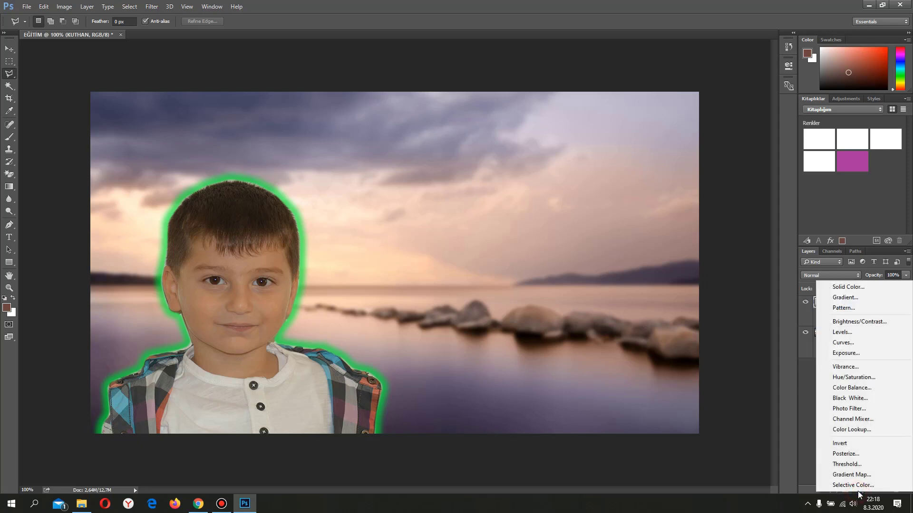
{"action": "left_click", "coordinate": [844, 367]}
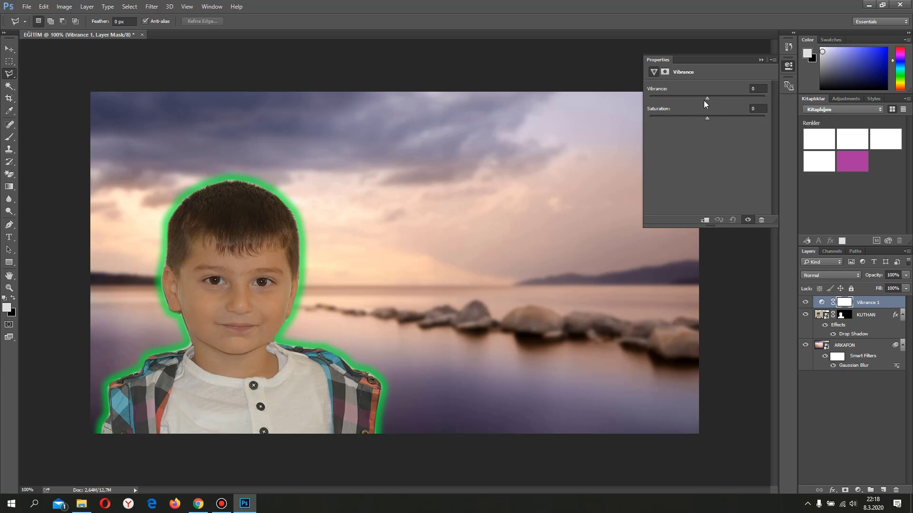
{"action": "left_click_drag", "start_coordinate": [706, 98], "coordinate": [713, 98]}
{"action": "mouse_move", "coordinate": [723, 103]}
{"action": "left_mouse_down"}
{"action": "mouse_move", "coordinate": [634, 120]}
{"action": "mouse_move", "coordinate": [715, 106]}
{"action": "left_mouse_up"}
{"action": "mouse_move", "coordinate": [709, 118]}
{"action": "left_mouse_down"}
{"action": "mouse_move", "coordinate": [731, 118]}
{"action": "mouse_move", "coordinate": [664, 125]}
{"action": "mouse_move", "coordinate": [722, 125]}
{"action": "left_mouse_up"}
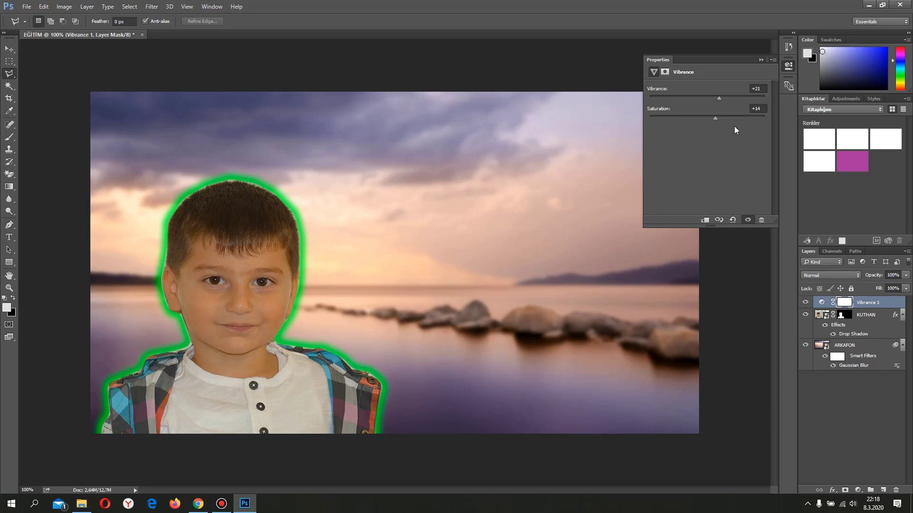
{"action": "left_click", "coordinate": [761, 60]}
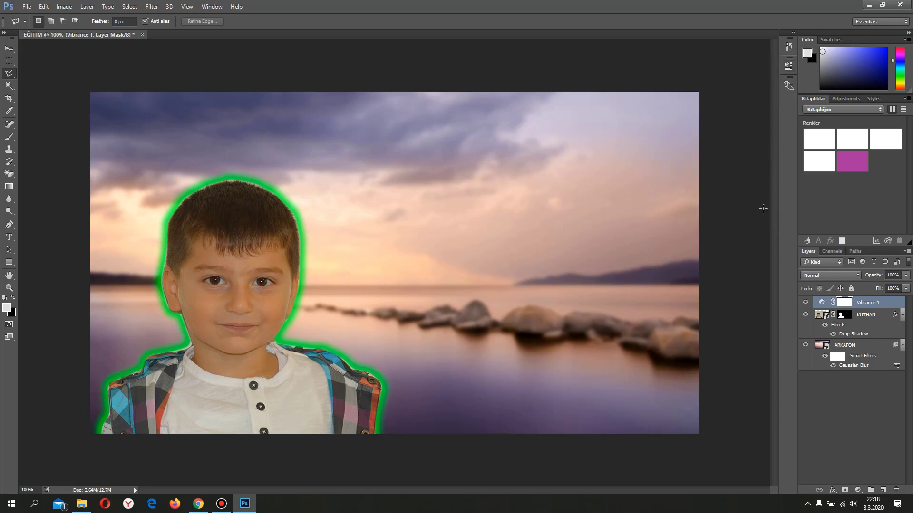
{"action": "left_click", "coordinate": [840, 411]}
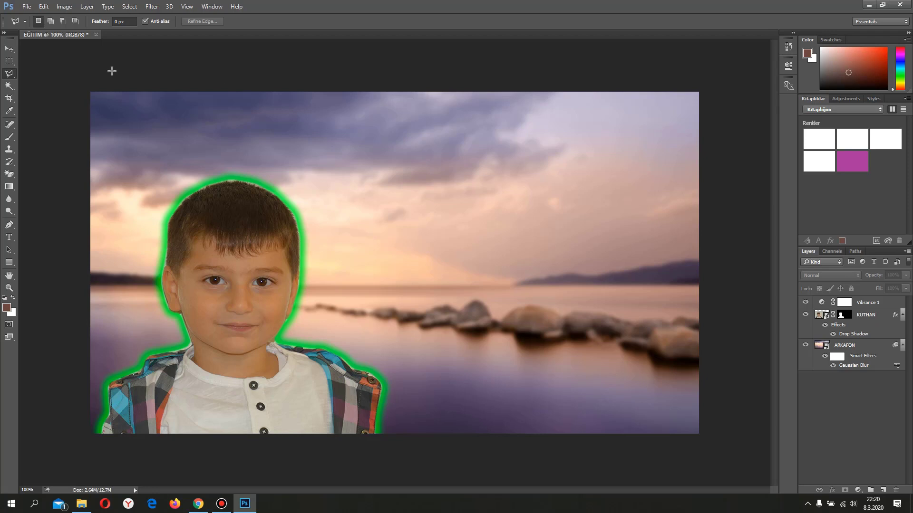
Save the composition to the desktop (Masaüstü) as a JPEG named KÜÇÜK_RESİM at quality 12, Progressive with 3 scans
{"action": "left_click", "coordinate": [27, 8]}
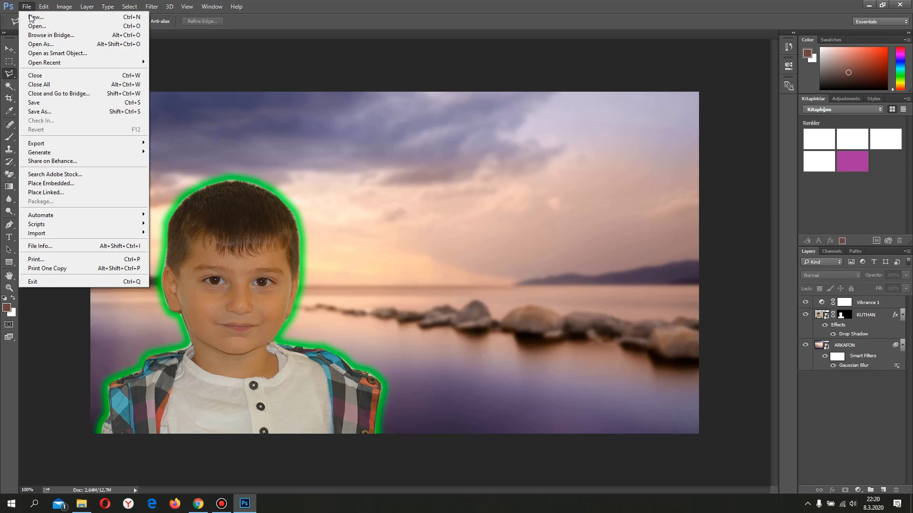
{"action": "left_click", "coordinate": [62, 112]}
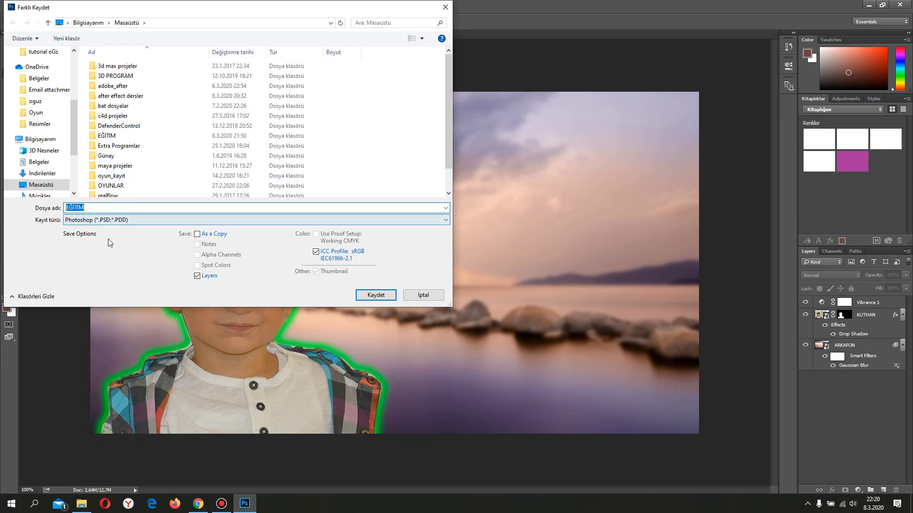
{"action": "left_click", "coordinate": [116, 221]}
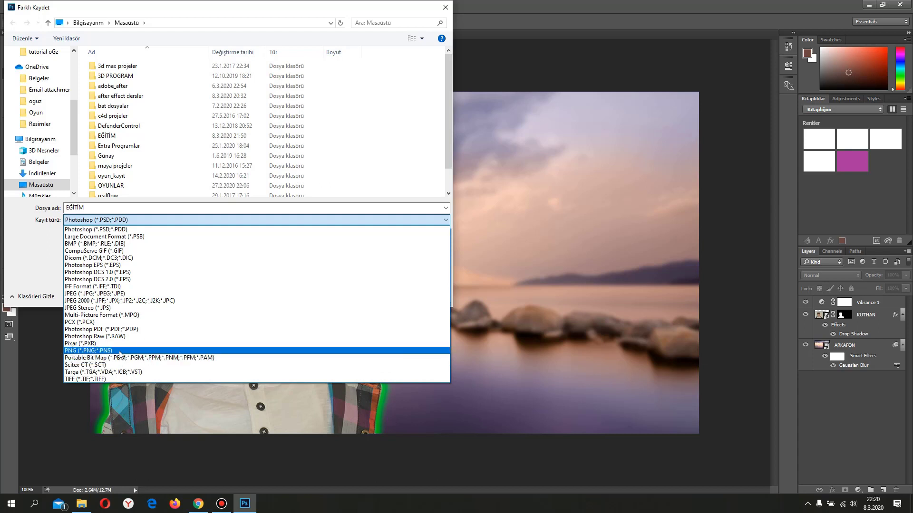
{"action": "left_click", "coordinate": [121, 294]}
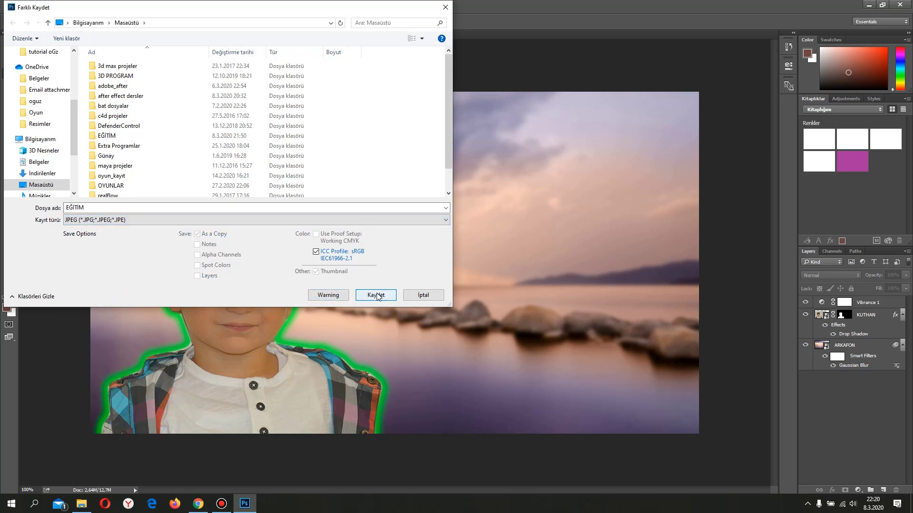
{"action": "double_click", "coordinate": [108, 207]}
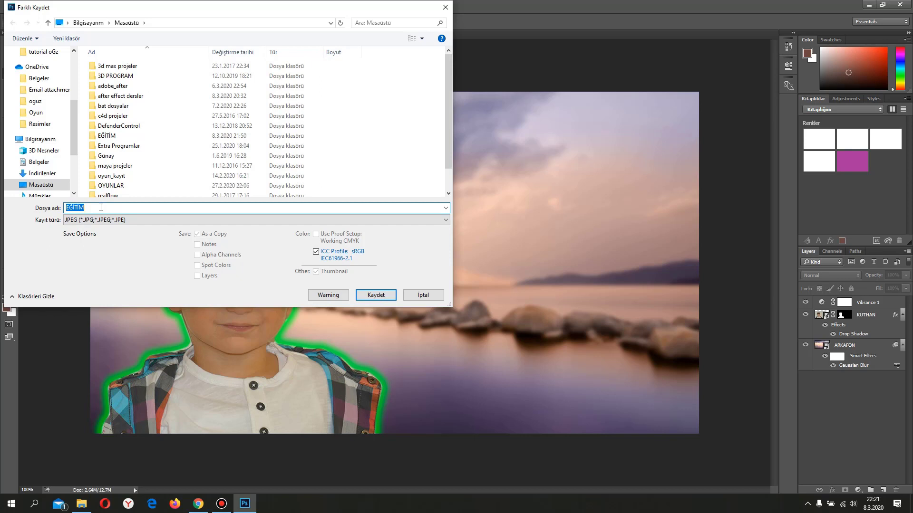
{"action": "type", "text": "KÜÇÜK"}
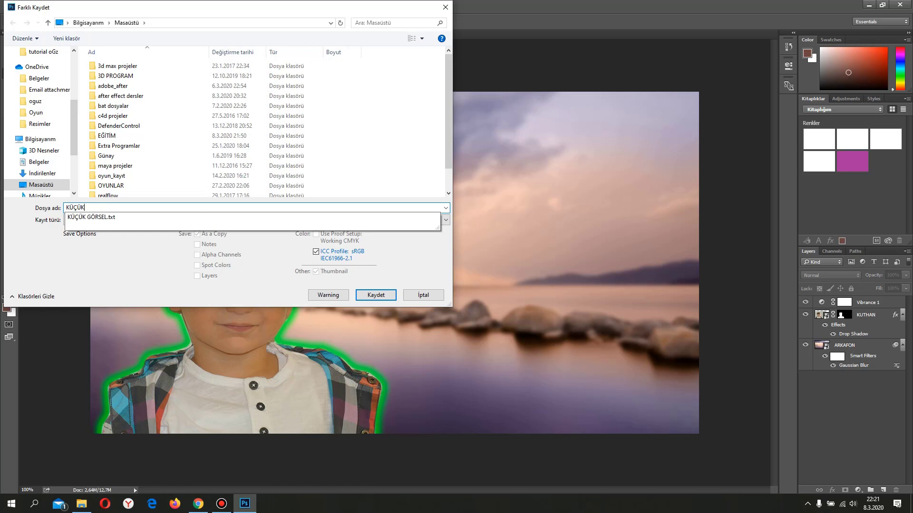
{"action": "type", "text": "_RESİM"}
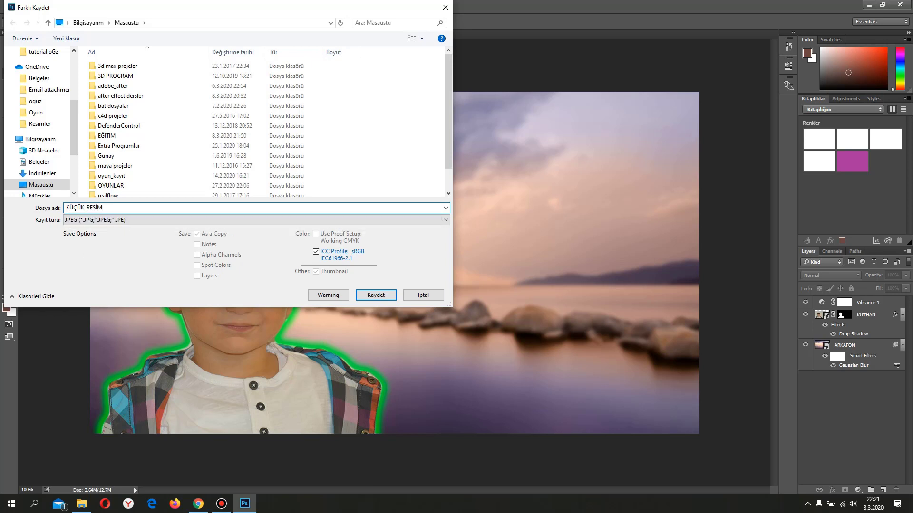
{"action": "left_click", "coordinate": [375, 295]}
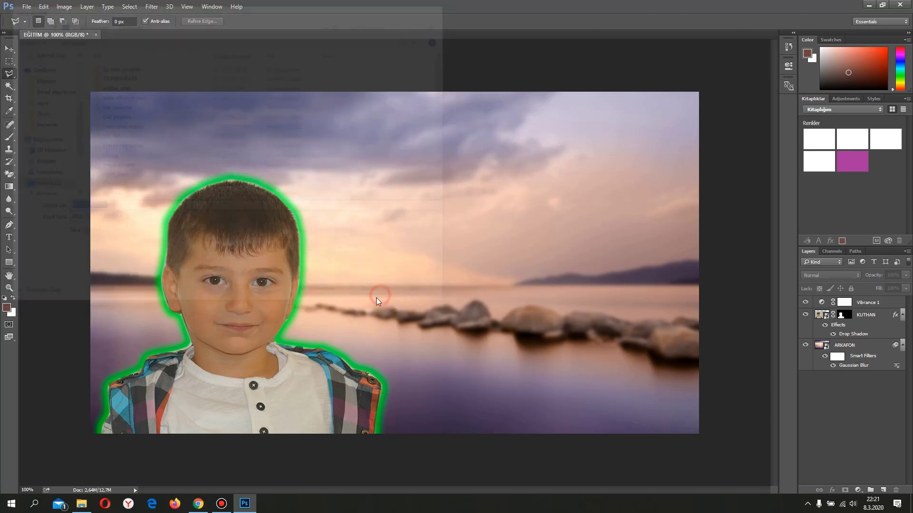
{"action": "left_click", "coordinate": [492, 138]}
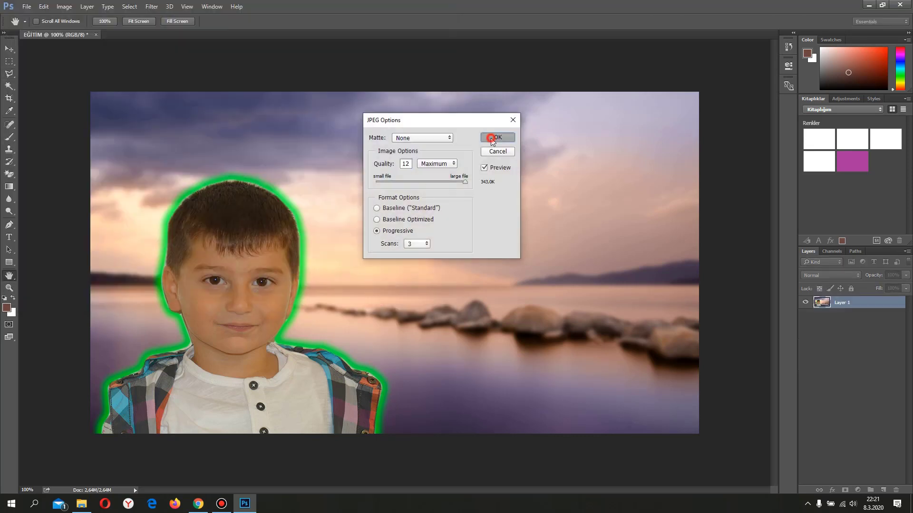